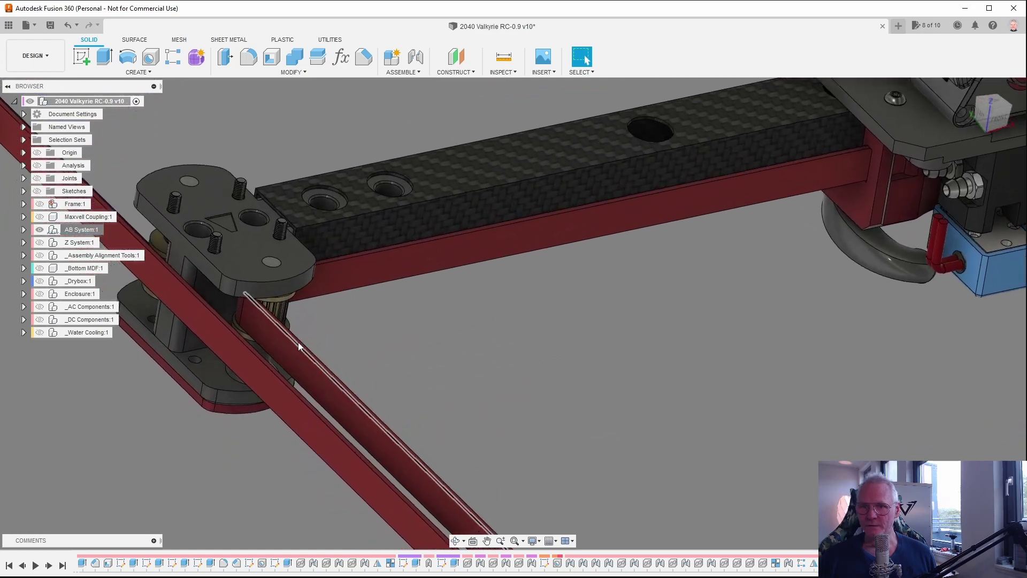
- Highlight the AB System's drive belts, and make the Frame and the Enclosure visible around them
click(319, 314)
click(480, 344)
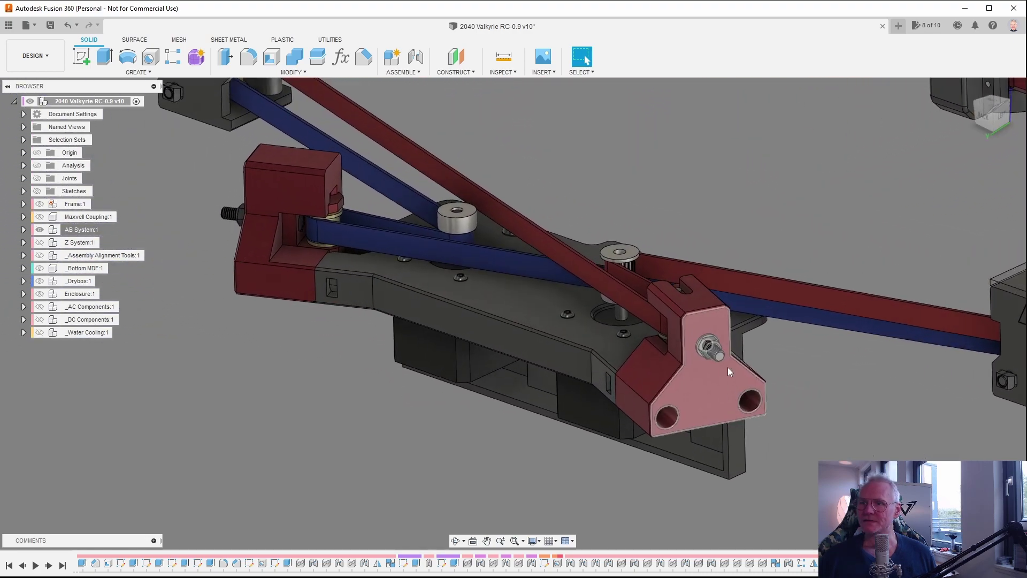
click(40, 204)
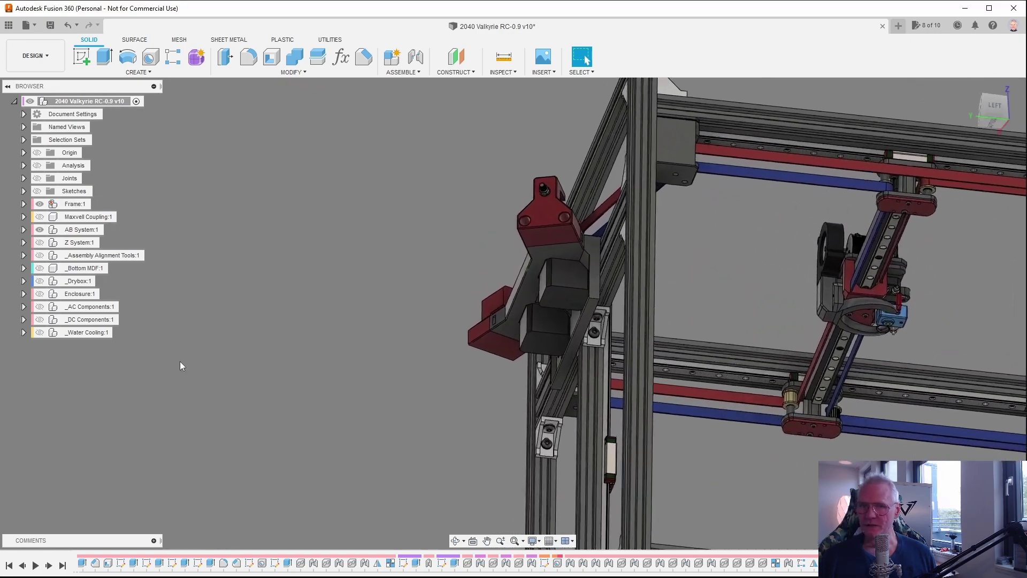
click(39, 294)
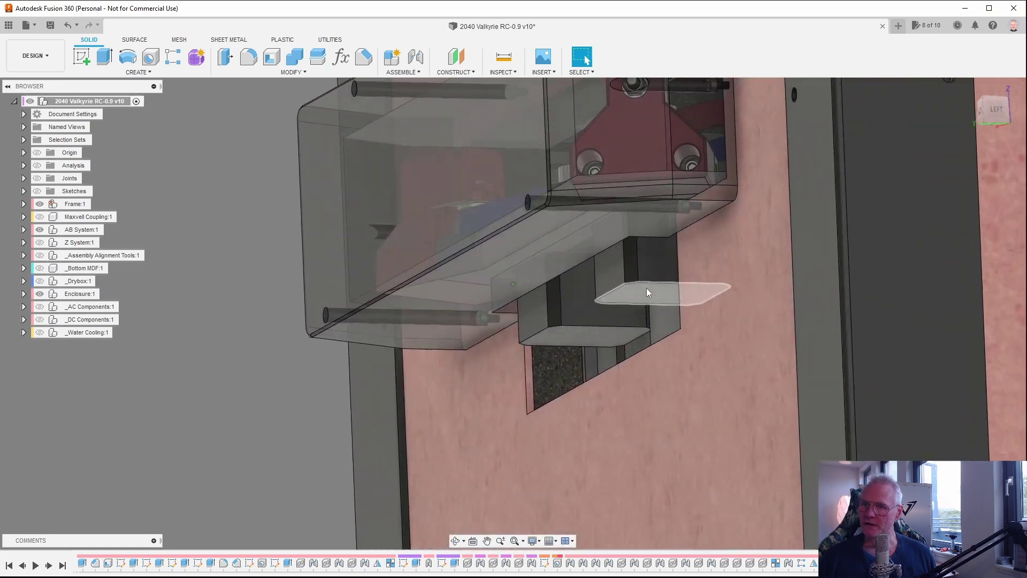
- Highlight the two AB stepper motors below the transparent rear cover, and clear the selection
click(642, 271)
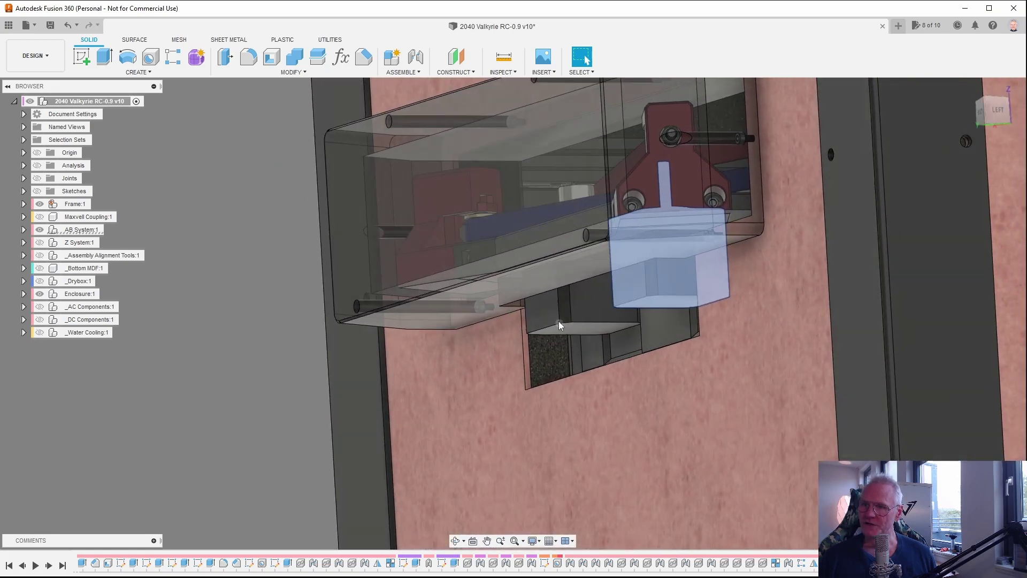
click(558, 321)
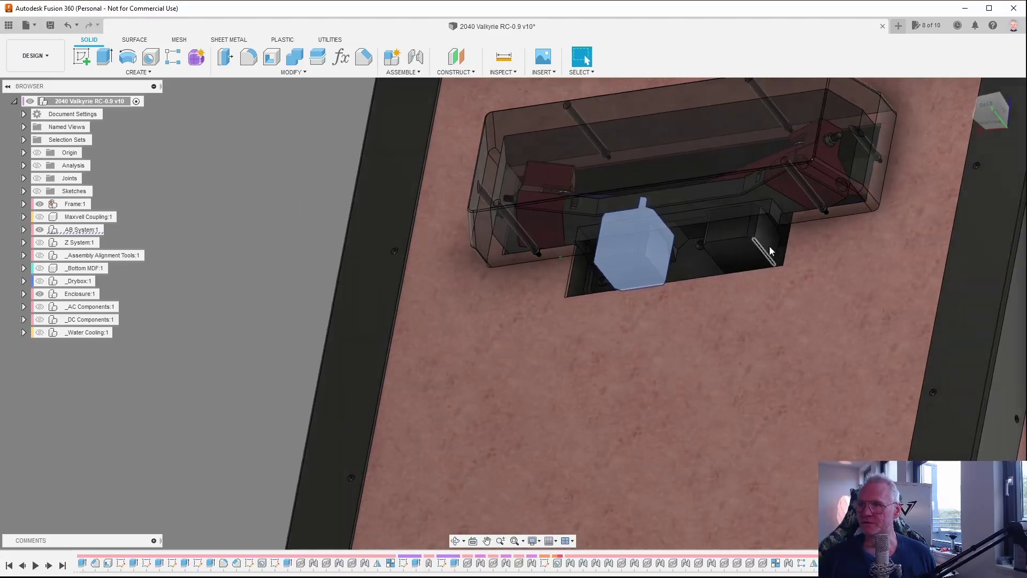
click(770, 246)
key(Escape)
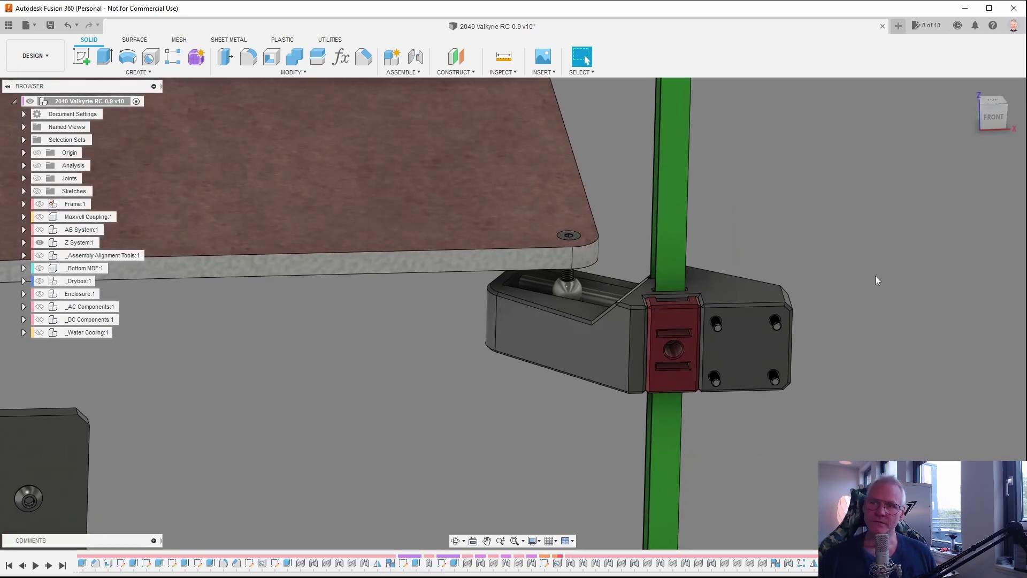
- Examine the Z System's bed mount, its geared belt drive and the complete three-column assembly
click(596, 349)
scroll(898, 376, down, 5)
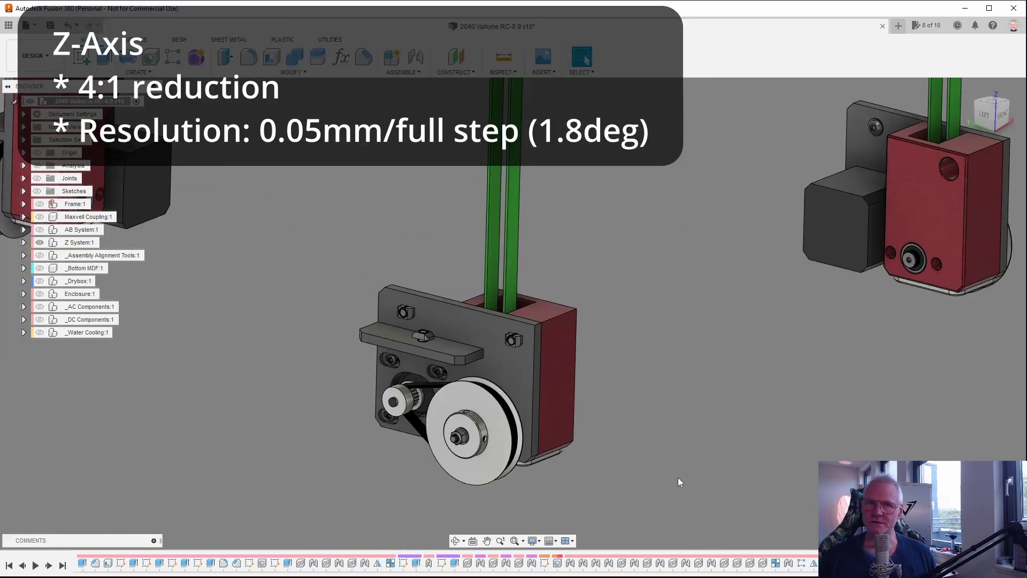
scroll(692, 425, down, 4)
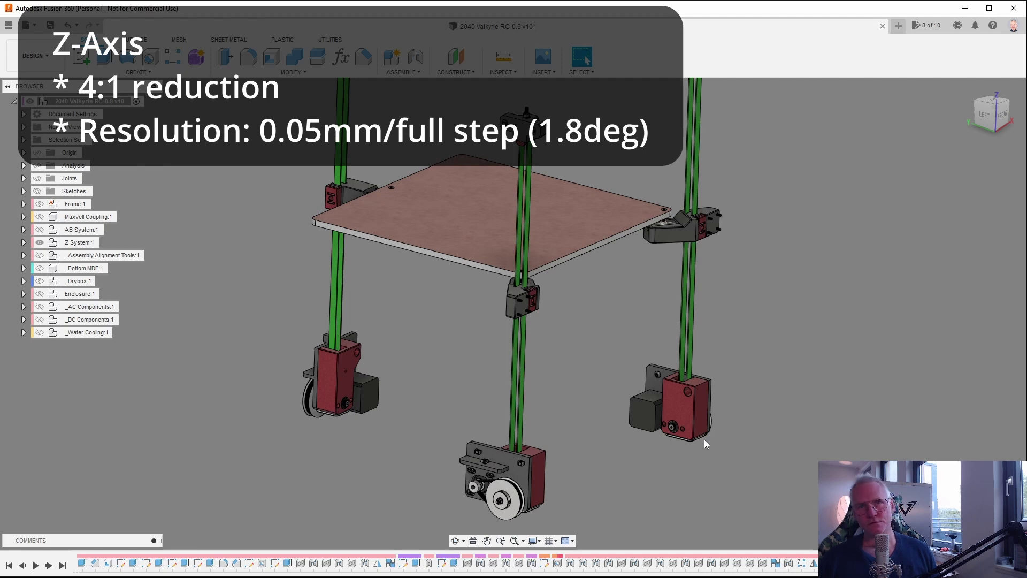
shift+middle_drag(704, 439, 912, 272)
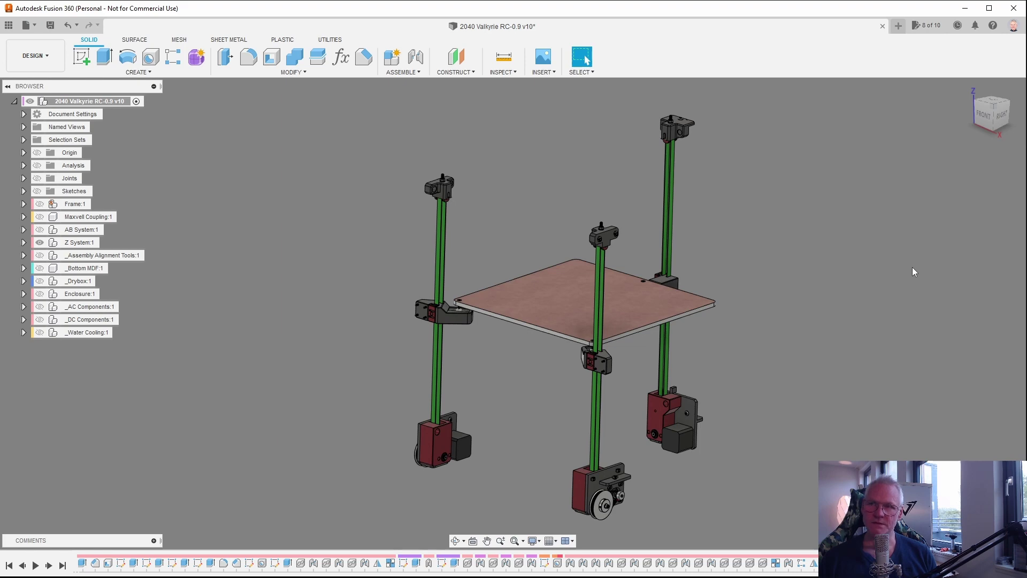
- Show the AB System and the Frame around the Z System, and inspect the controller boards at the rear
click(40, 229)
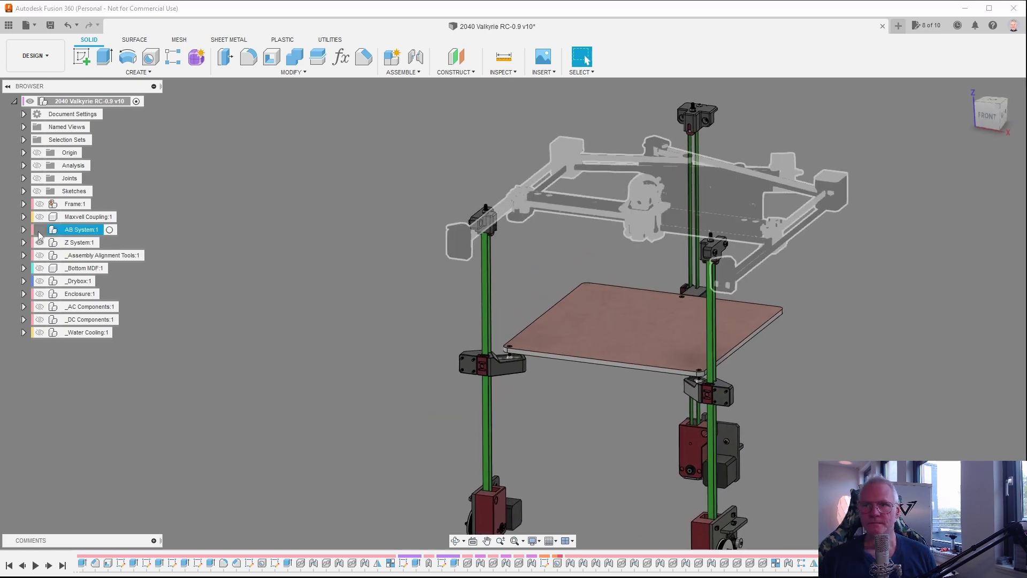
click(40, 204)
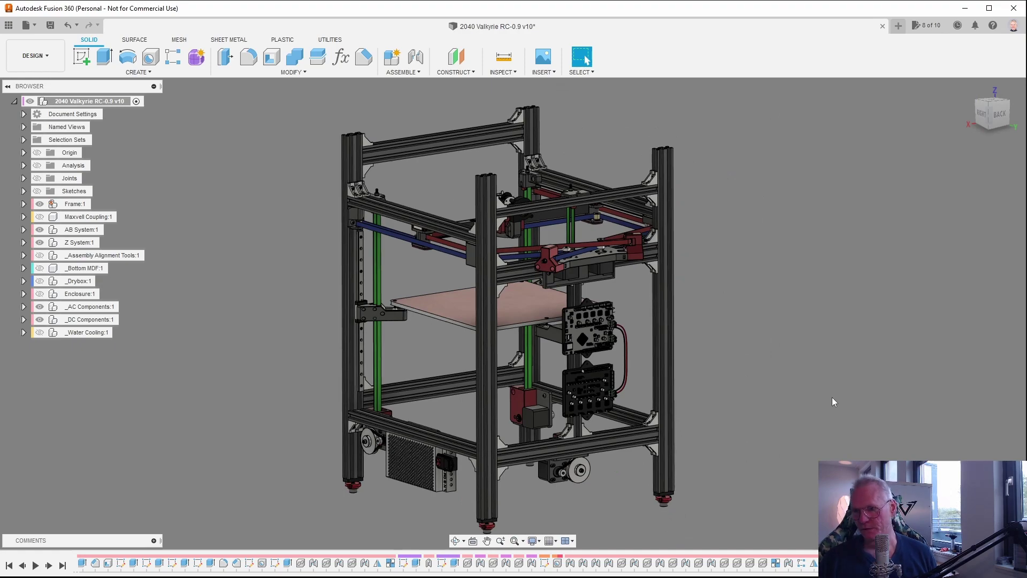
scroll(832, 397, up, 6)
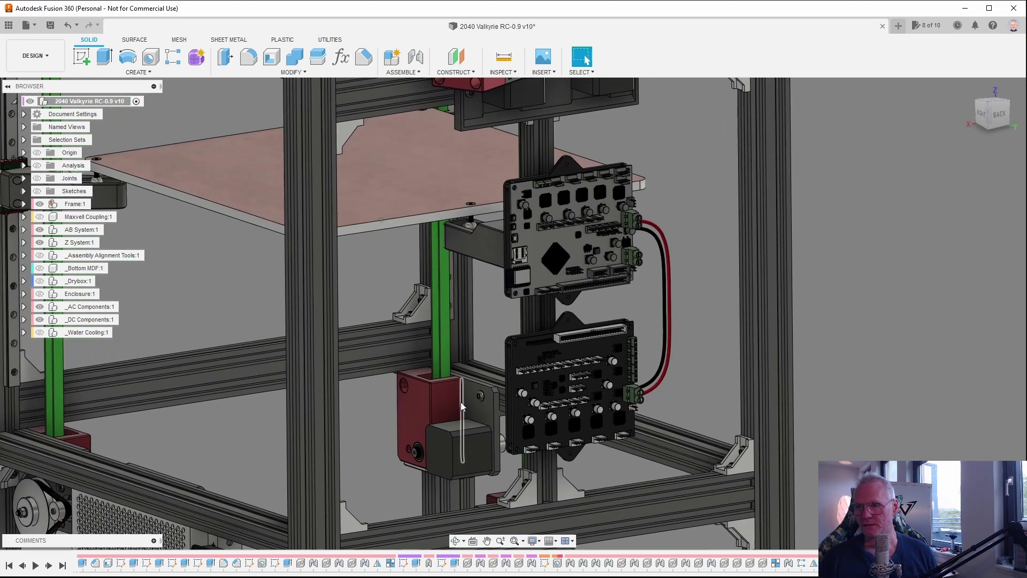
scroll(971, 360, down, 6)
shift+middle_drag(964, 348, 908, 422)
scroll(569, 383, up, 2)
shift+middle_drag(569, 383, 594, 493)
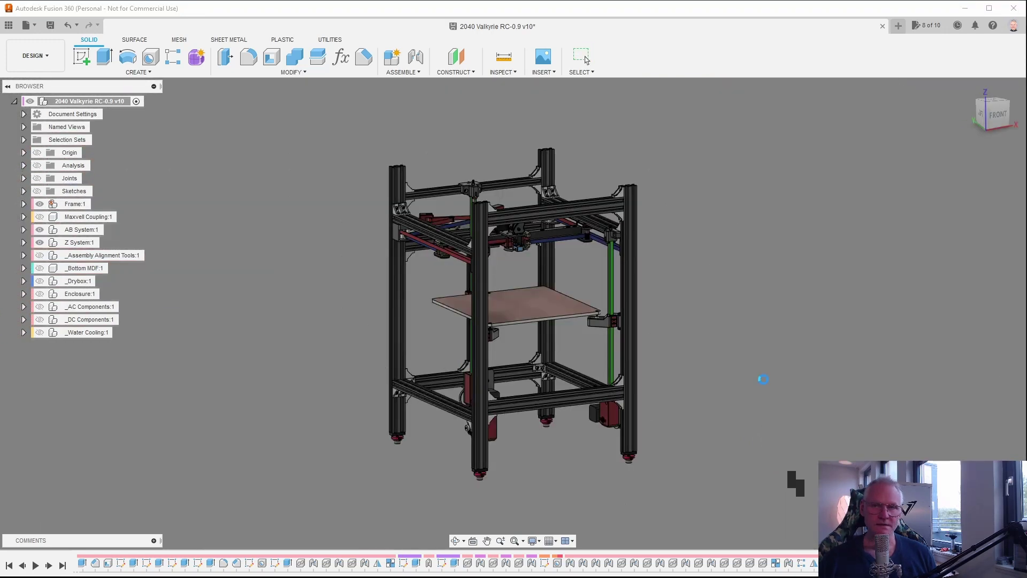
- Show the Drybox component and isolate it from the rest of the printer
click(40, 282)
right_click(81, 281)
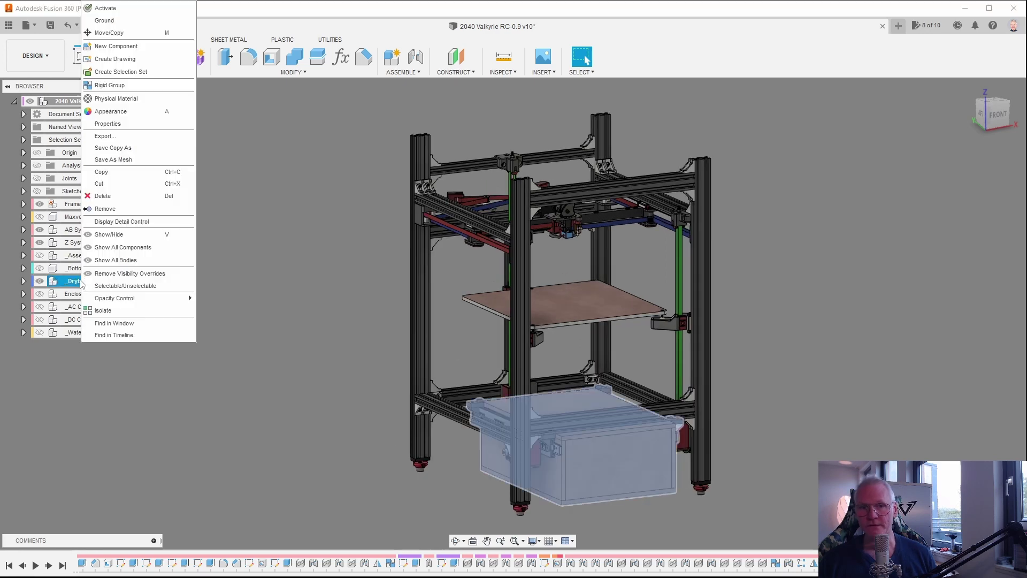
click(112, 311)
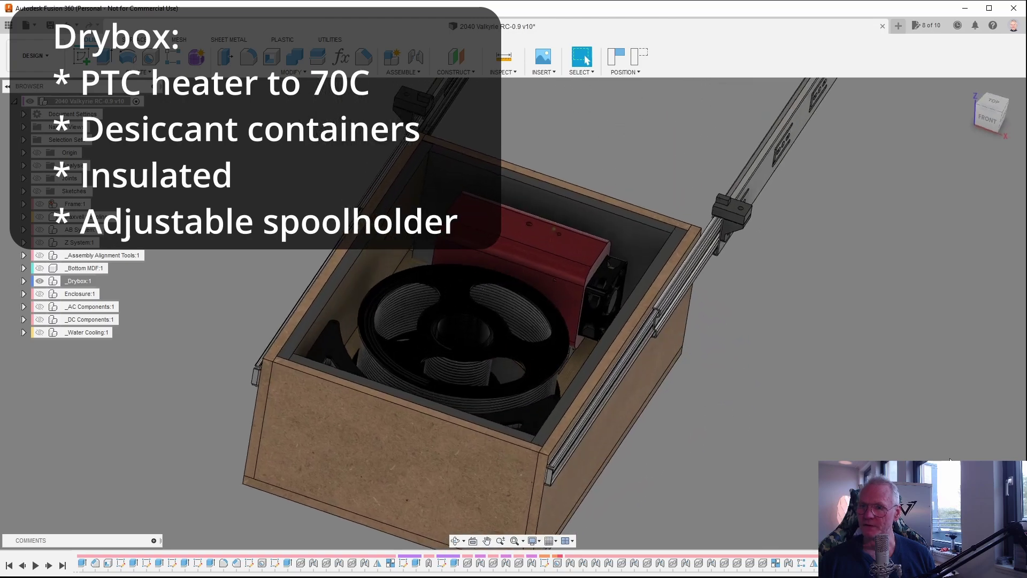
- Inspect the drybox interior, including the heater housing with its fan, the filament spool and the corner desiccant containers
scroll(951, 459, up, 4)
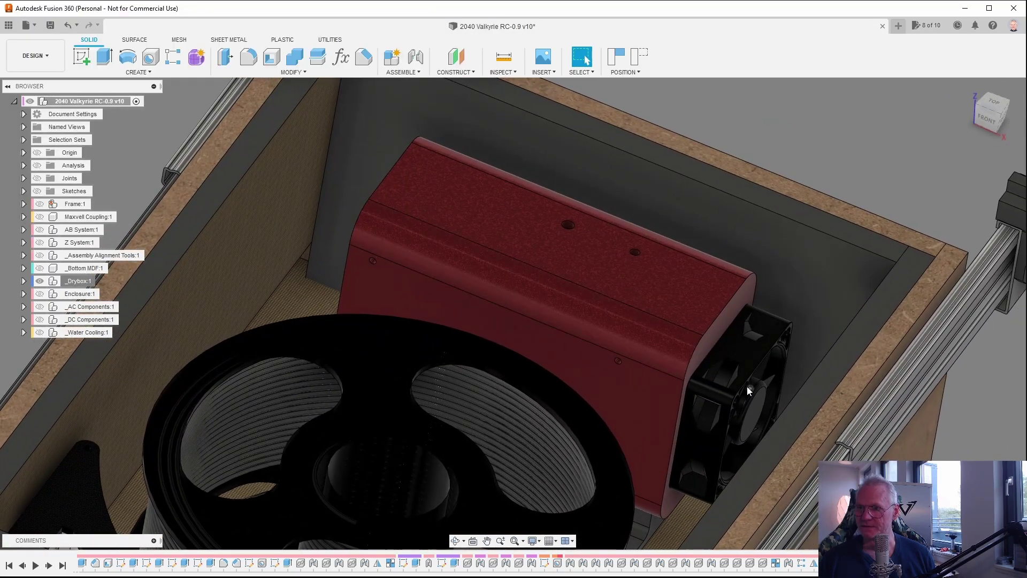
scroll(730, 392, down, 4)
shift+middle_drag(731, 392, 734, 485)
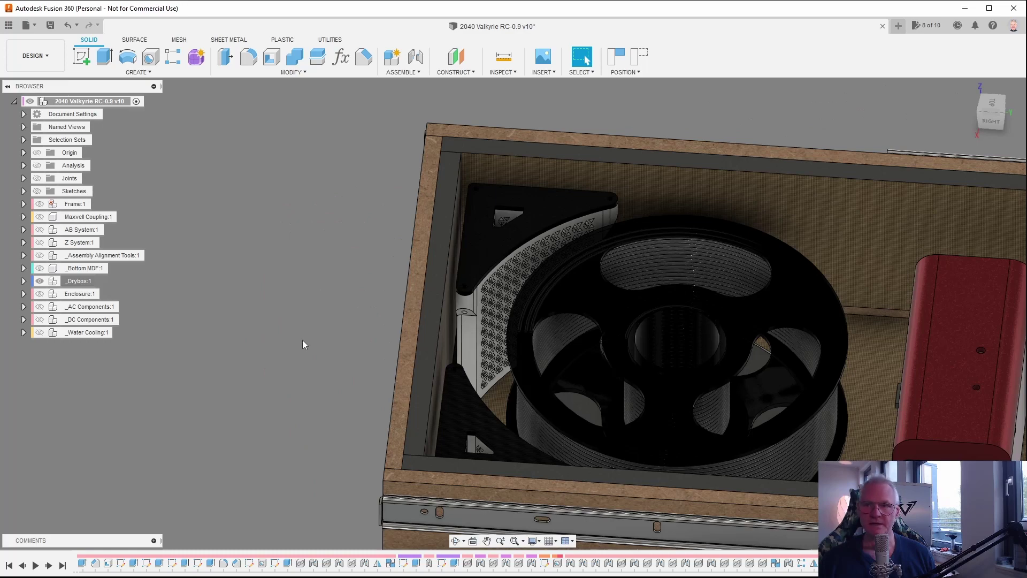
shift+middle_drag(530, 251, 662, 265)
click(662, 265)
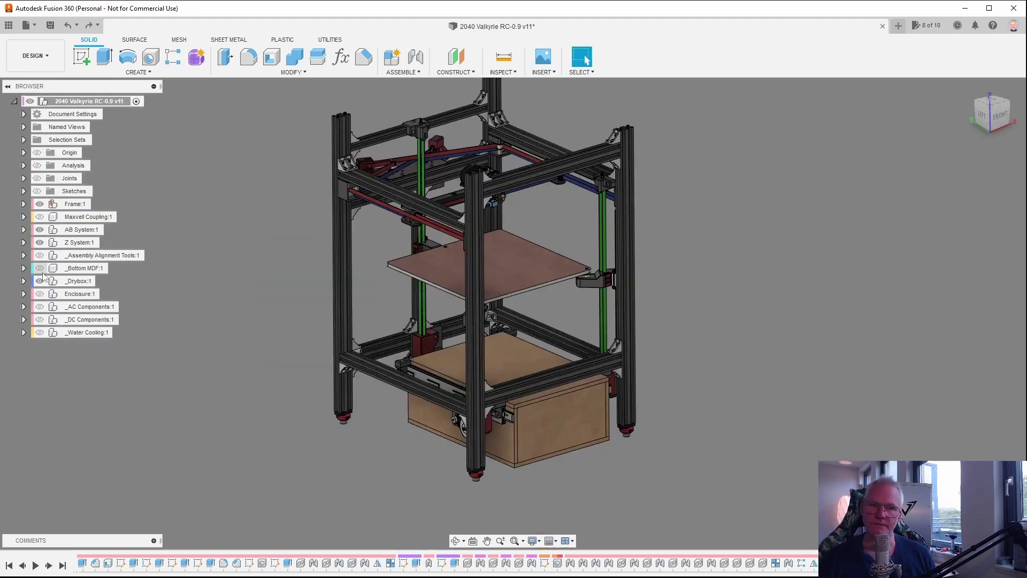
- Show the Bottom MDF component and highlight the panel at the base of the frame
click(42, 269)
click(41, 268)
scroll(193, 425, up, 3)
click(424, 342)
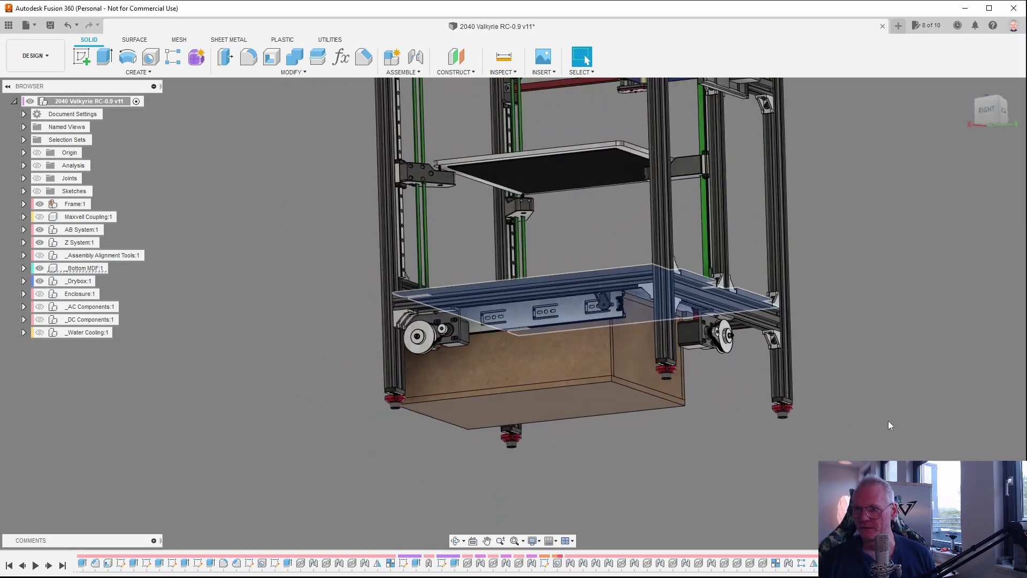
- Make the DC Components, the AC Components and the Enclosure visible in the printer assembly
click(48, 323)
key(Escape)
click(43, 307)
click(228, 430)
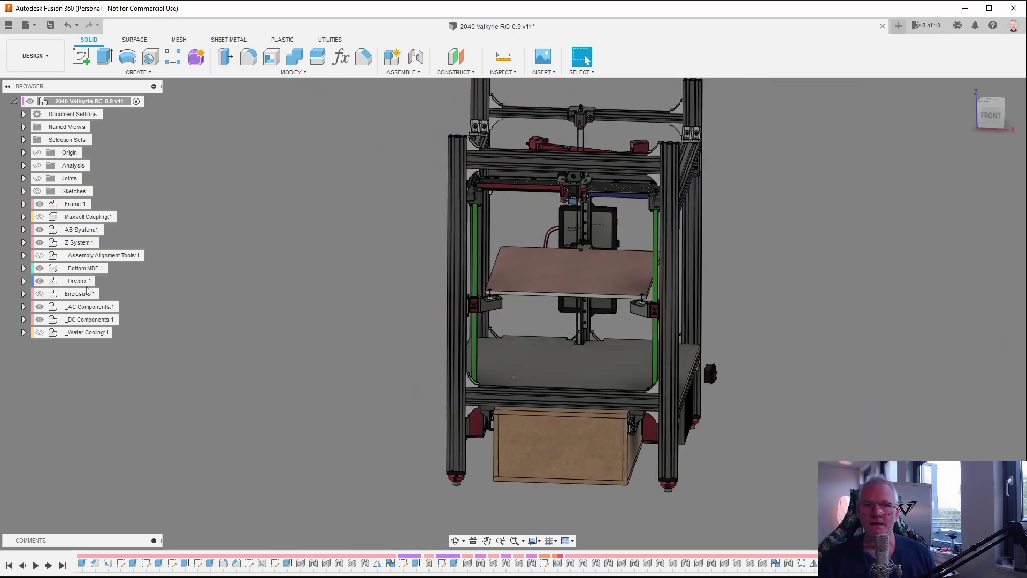
click(40, 294)
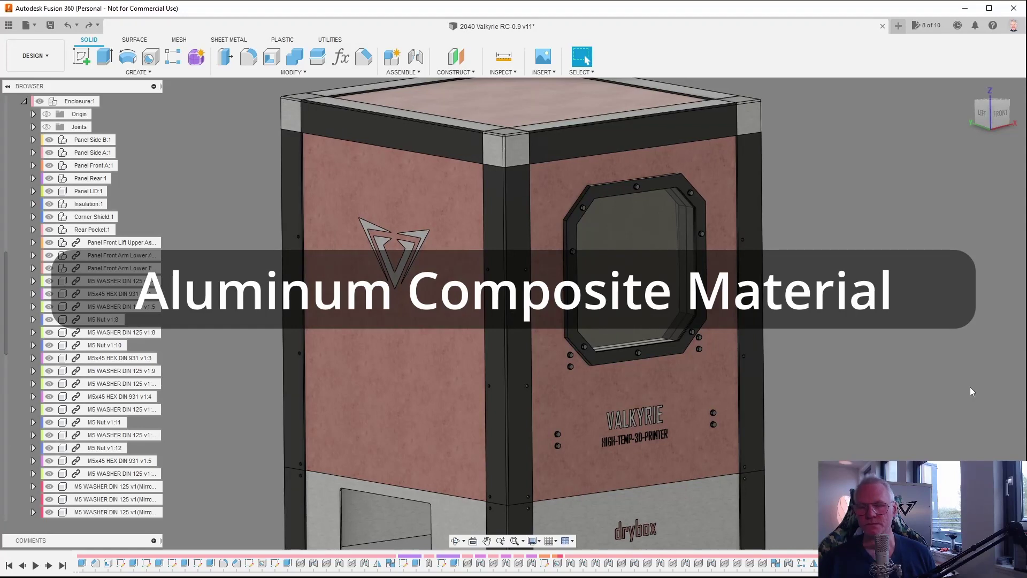
- Examine the enclosure's front panel and highlight the octagonal frame around its window
scroll(973, 413, up, 3)
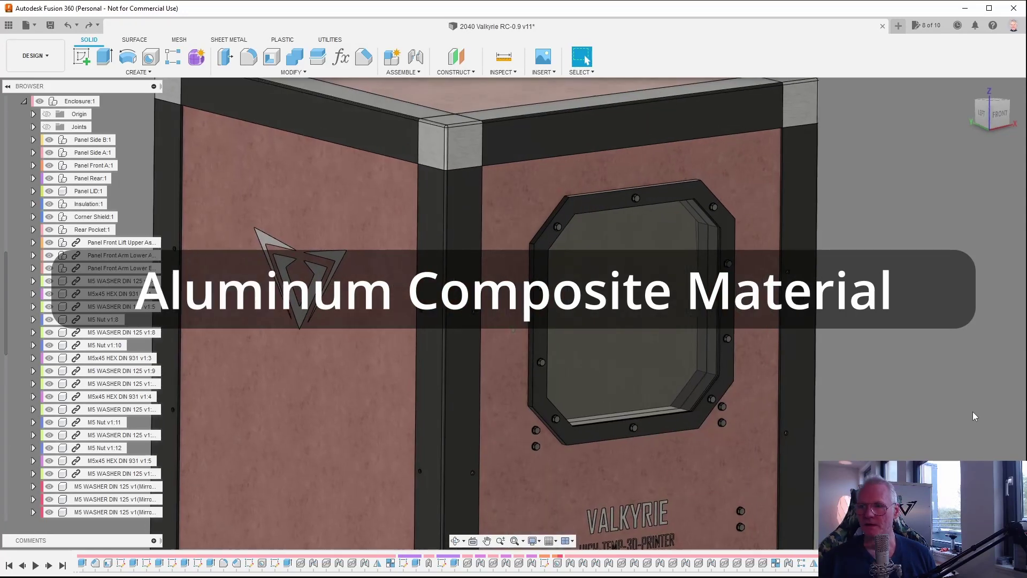
scroll(973, 413, up, 2)
click(731, 454)
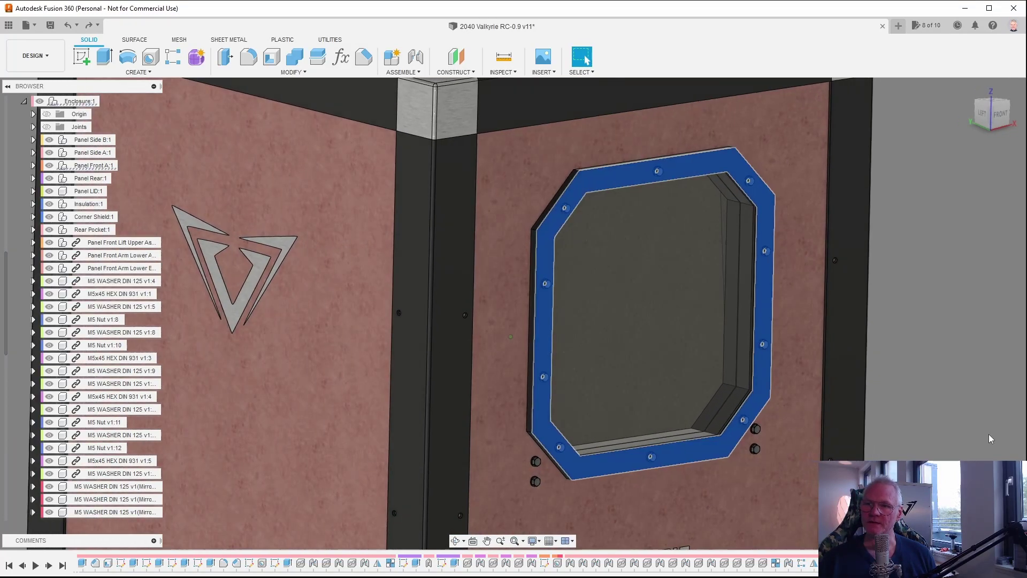
click(989, 434)
shift+middle_drag(989, 434, 950, 426)
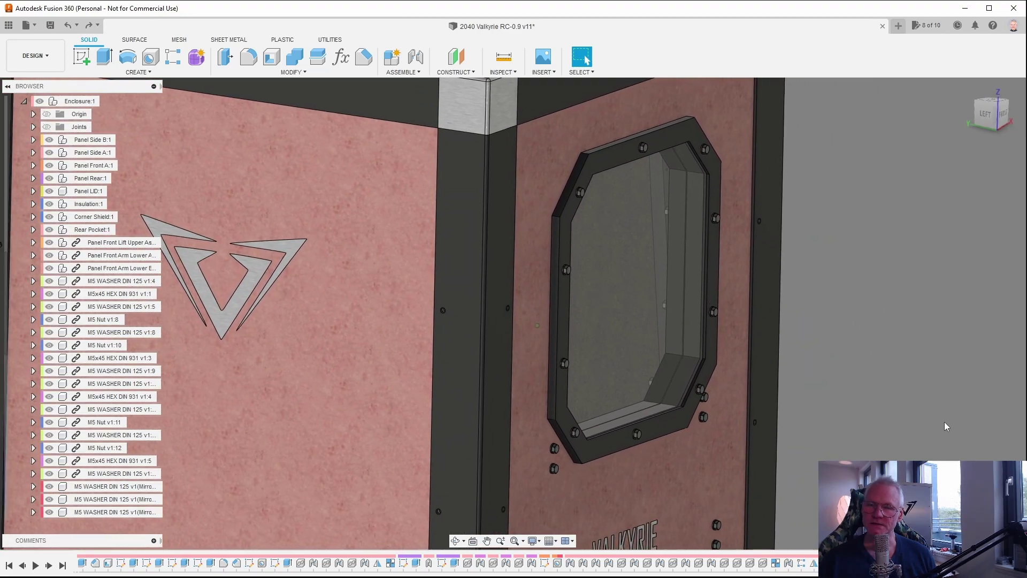
scroll(944, 421, down, 4)
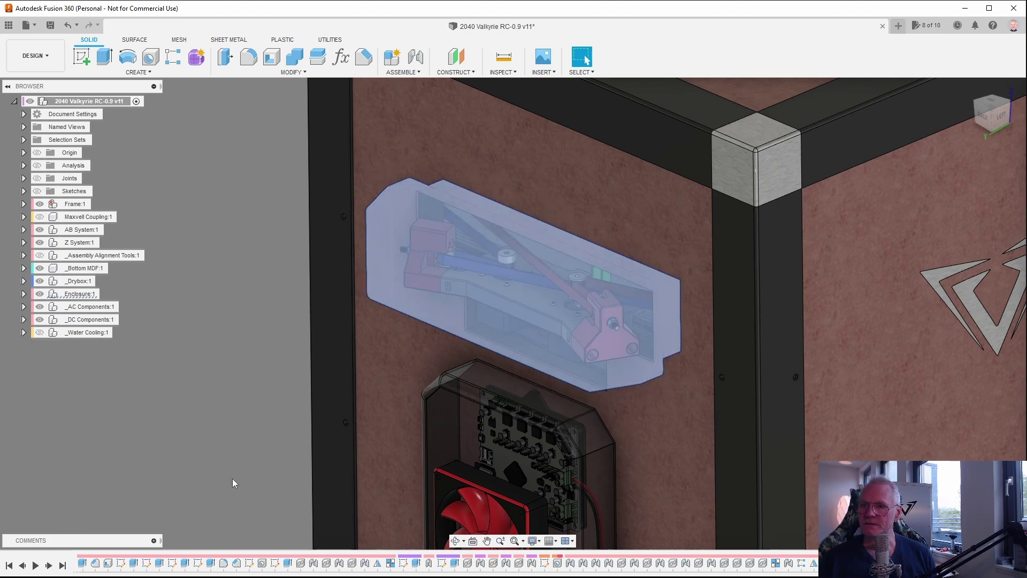
- Hide the transparent cover over the AB drive on the rear panel, and inspect the motors and belts behind it
key(v)
scroll(770, 337, up, 4)
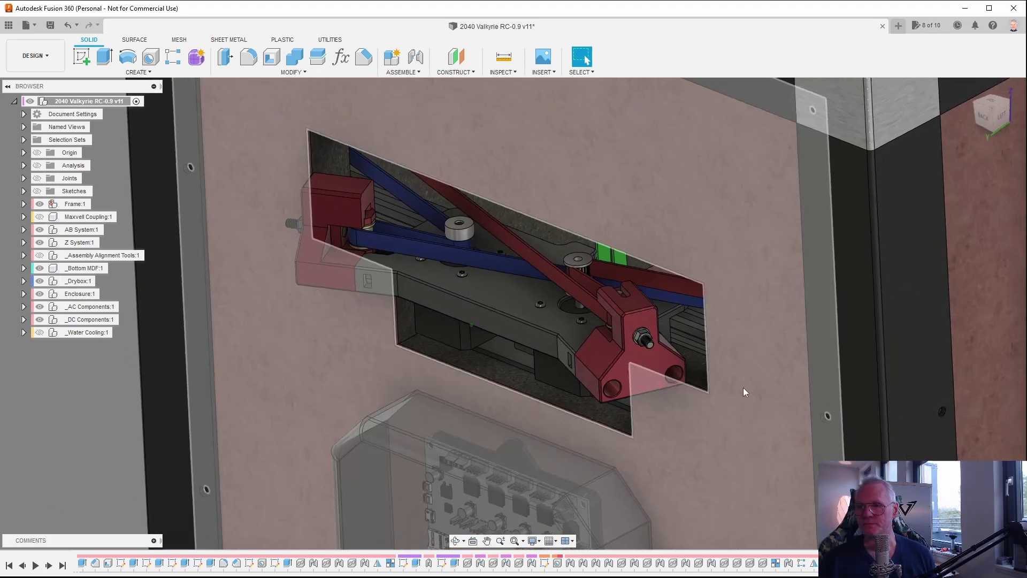
shift+middle_drag(743, 388, 803, 334)
shift+middle_drag(668, 378, 47, 413)
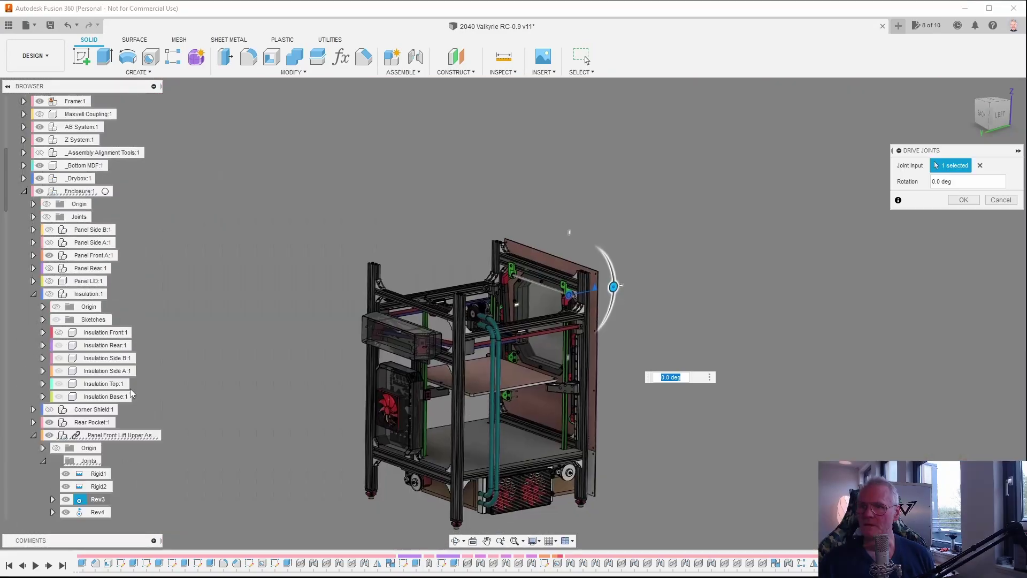
- Drive the Rev3 joint of the front lift assembly to raise the front panel, and examine its lift arms and shaft
text(1)
key(Return)
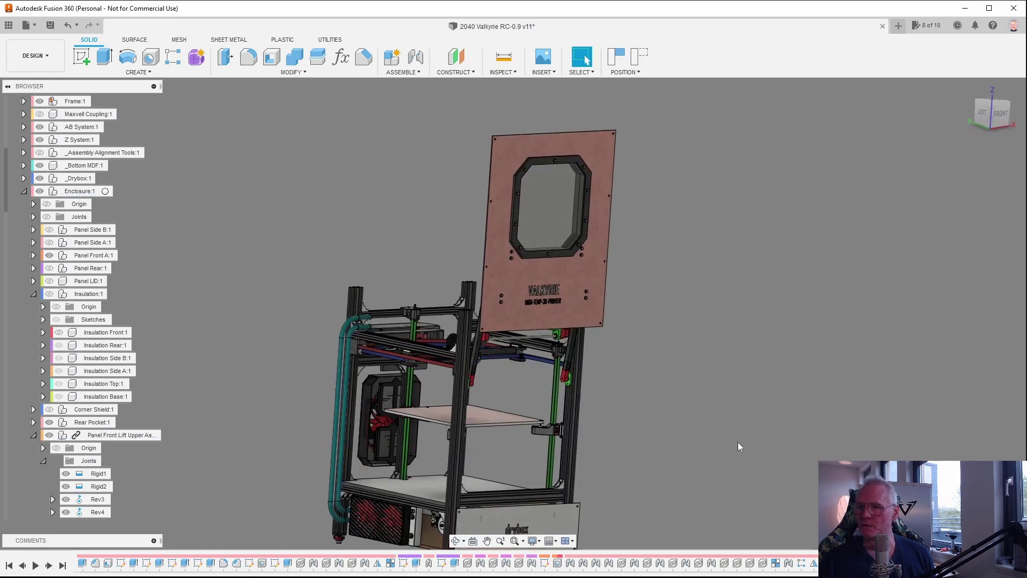
click(995, 120)
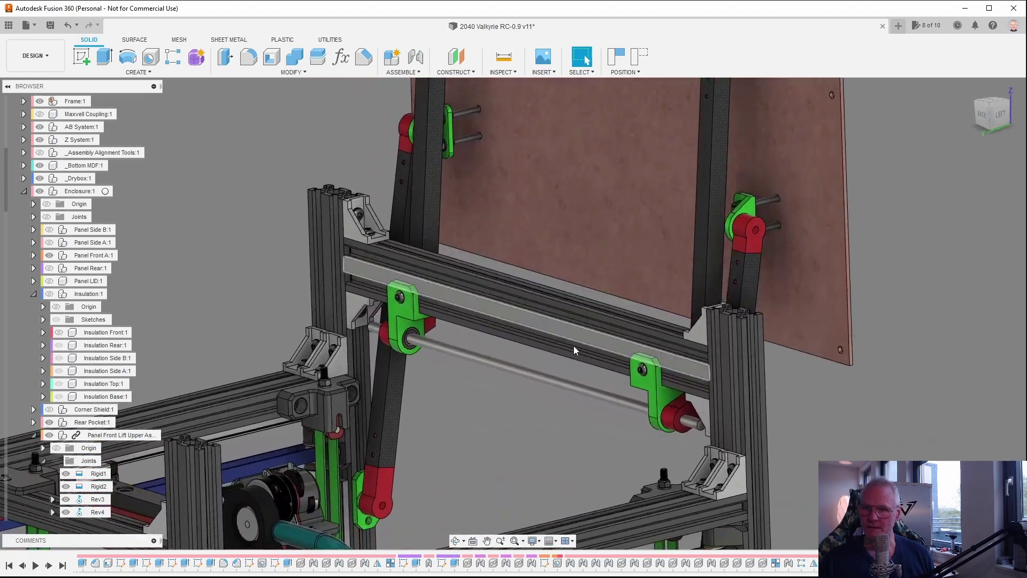
click(445, 317)
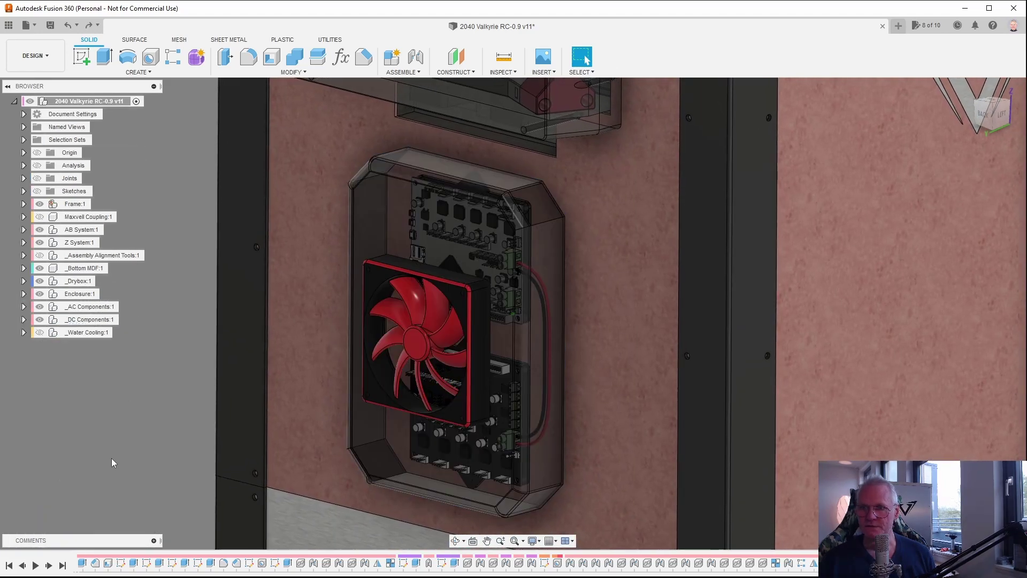
- Select the lower side panel of the enclosure, and inspect the power supply and Z drive behind it
scroll(113, 449, down, 2)
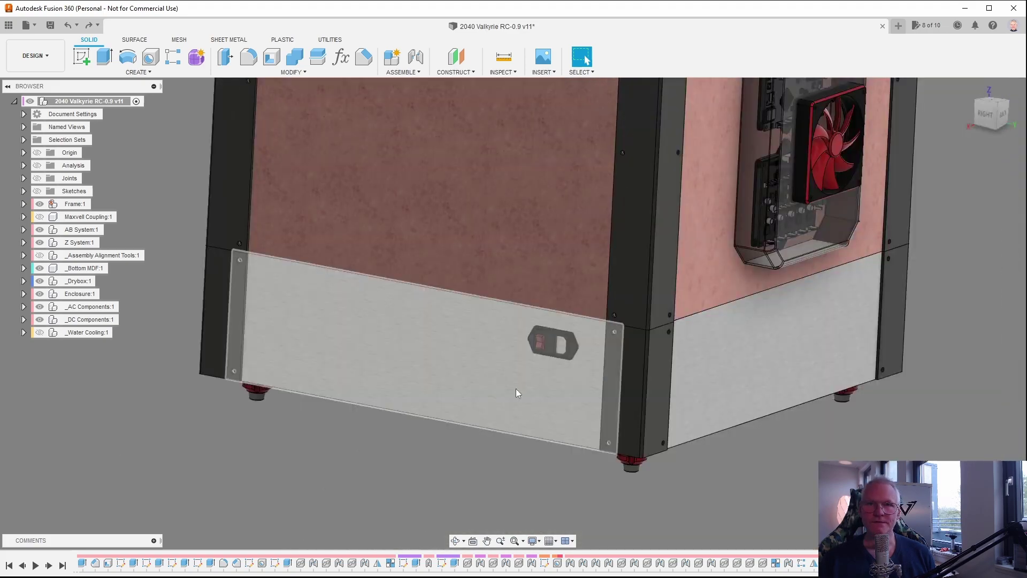
click(516, 388)
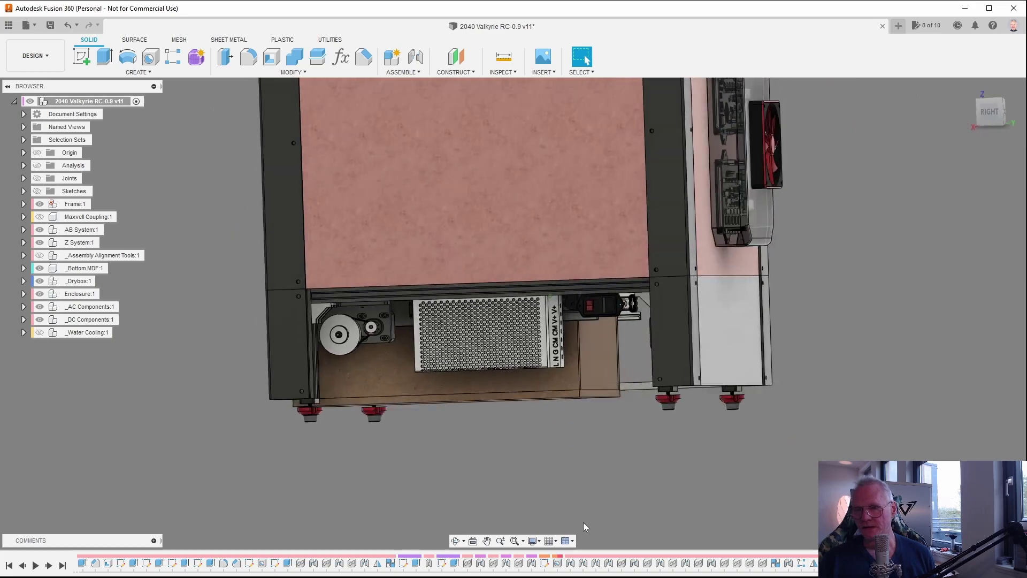
scroll(430, 366, up, 5)
shift+middle_drag(443, 410, 754, 393)
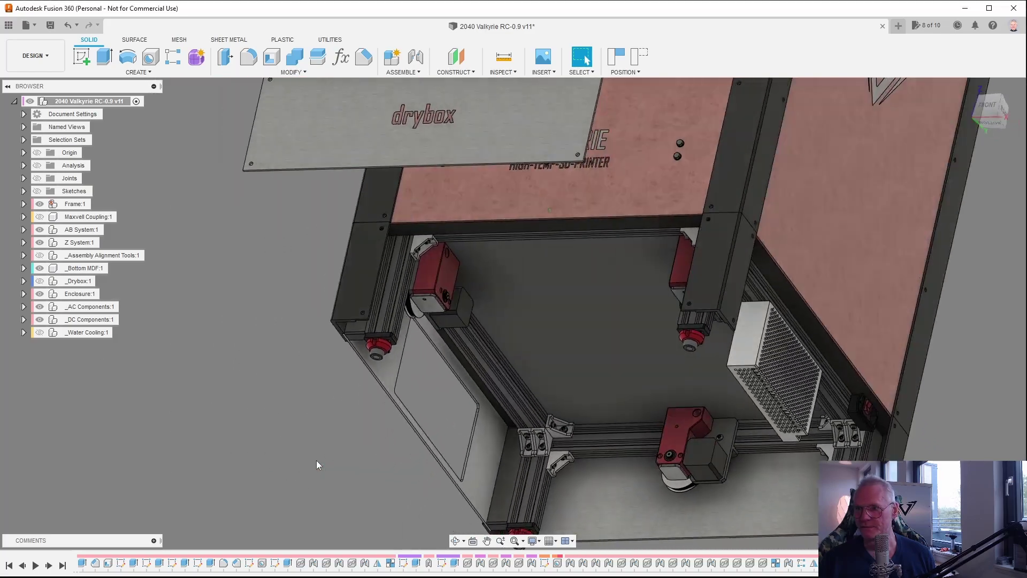
- Examine the printer's underside around the drybox and the print head behind the front window
scroll(618, 254, down, 5)
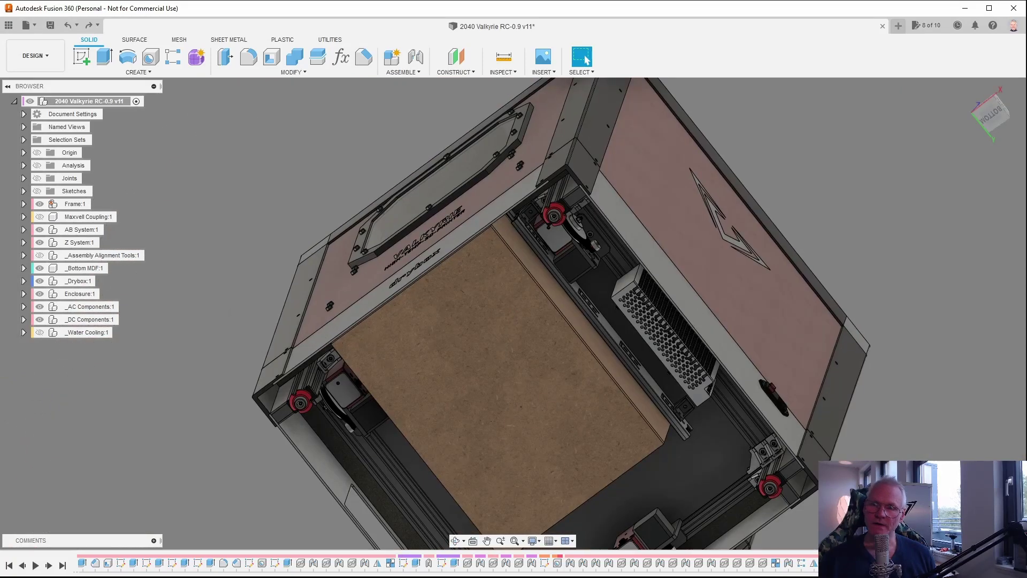
scroll(571, 264, up, 3)
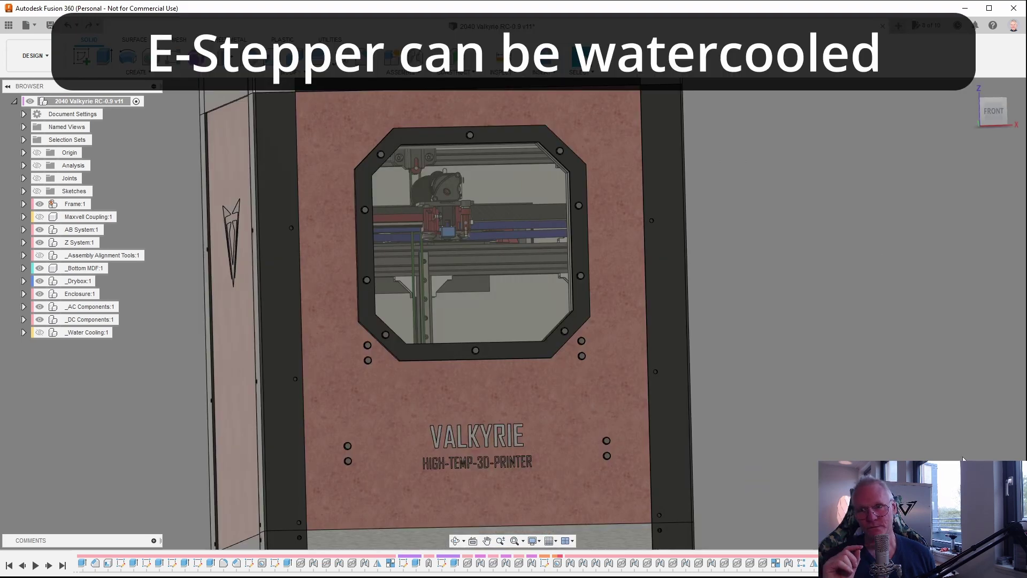
scroll(949, 400, up, 2)
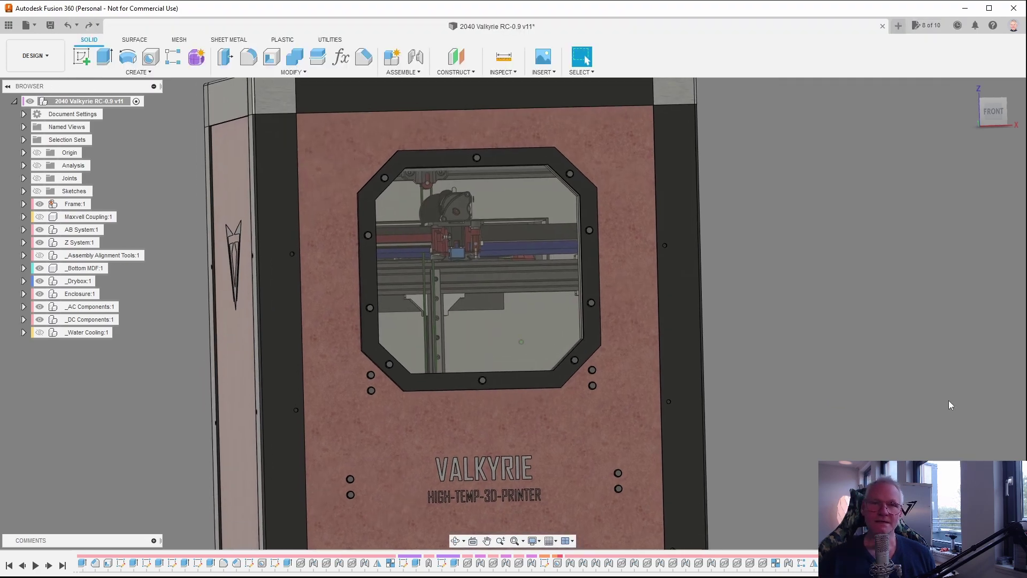